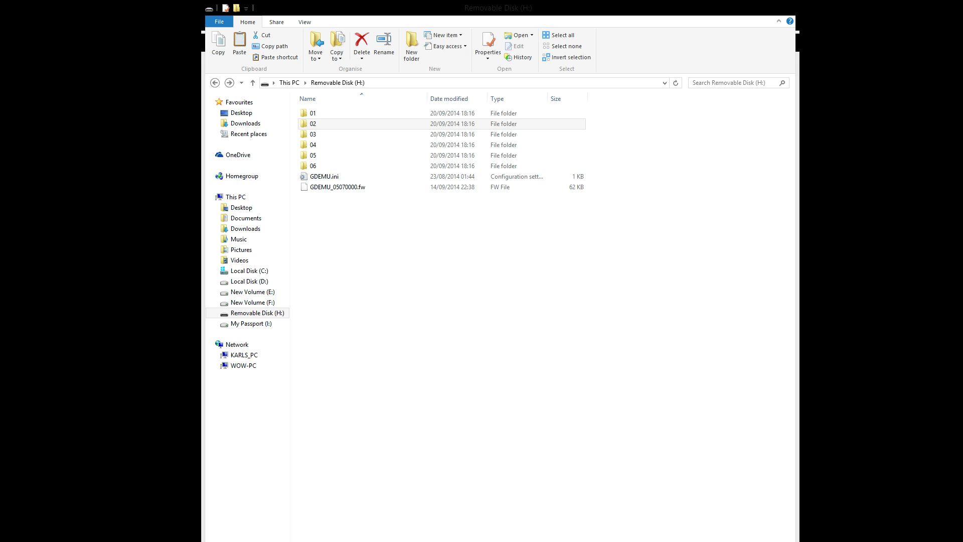
Review the root entries from GDEMU.ini up to folder 01, inspect the contents of folder 01, and return to the root
click(324, 176)
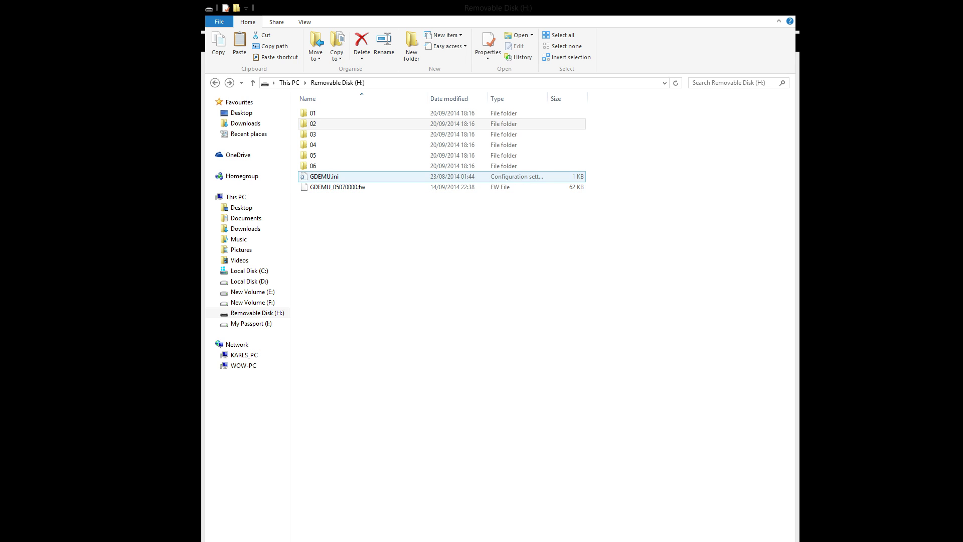
click(324, 176)
key(Up)
key(Up)
key(Up)
key(Up)
key(Up)
key(Up)
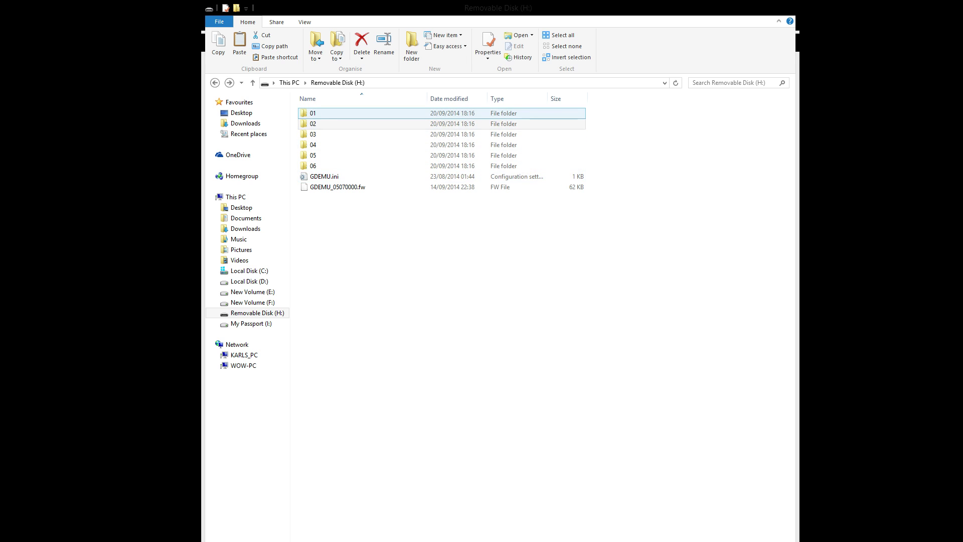
double_click(316, 116)
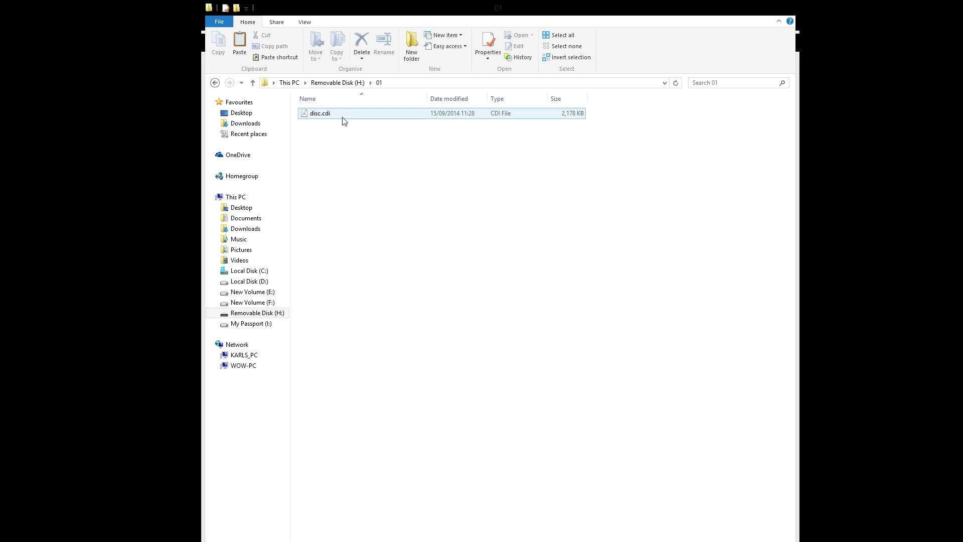
click(215, 83)
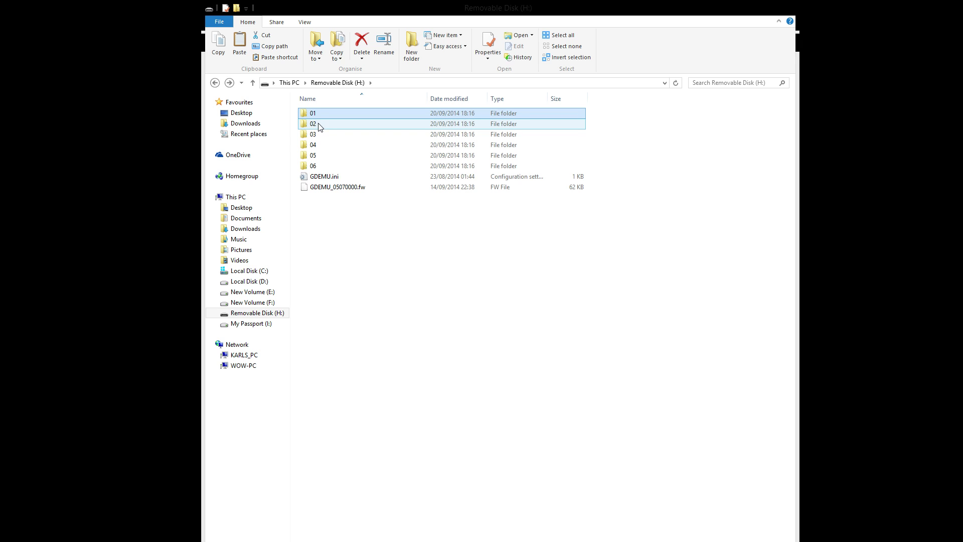
Open folder 02 and widen the Name column to show the full GDI file name, examining the GDI and track files
double_click(319, 126)
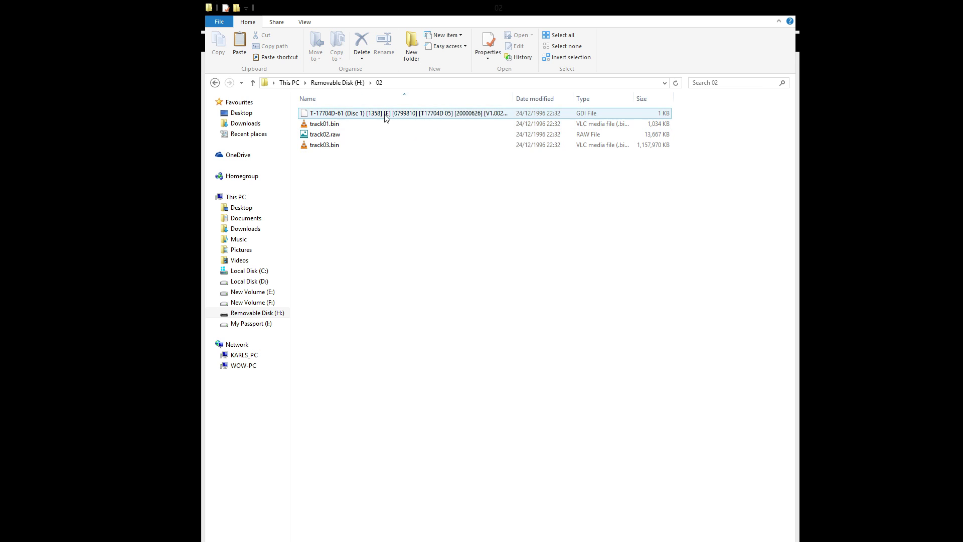
click(341, 134)
click(341, 126)
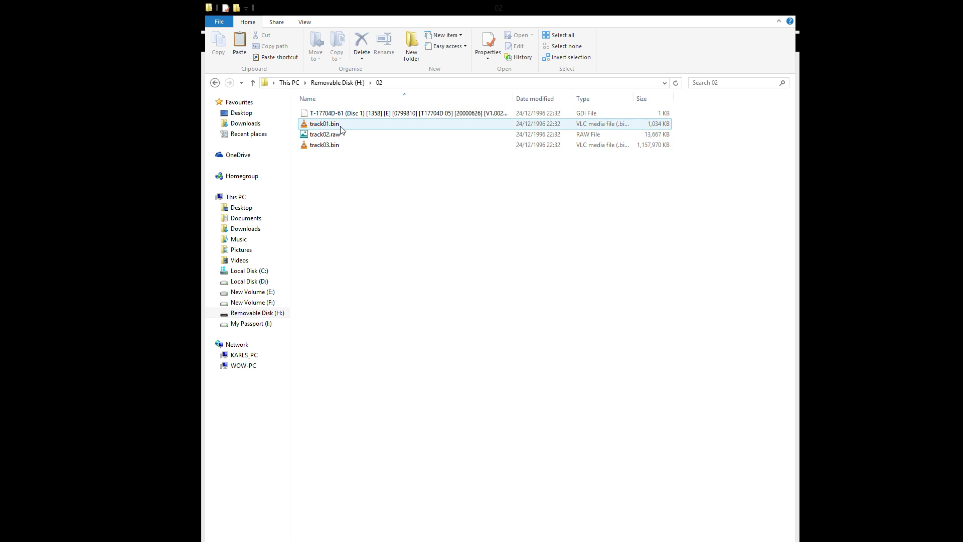
click(345, 134)
click(336, 145)
click(337, 138)
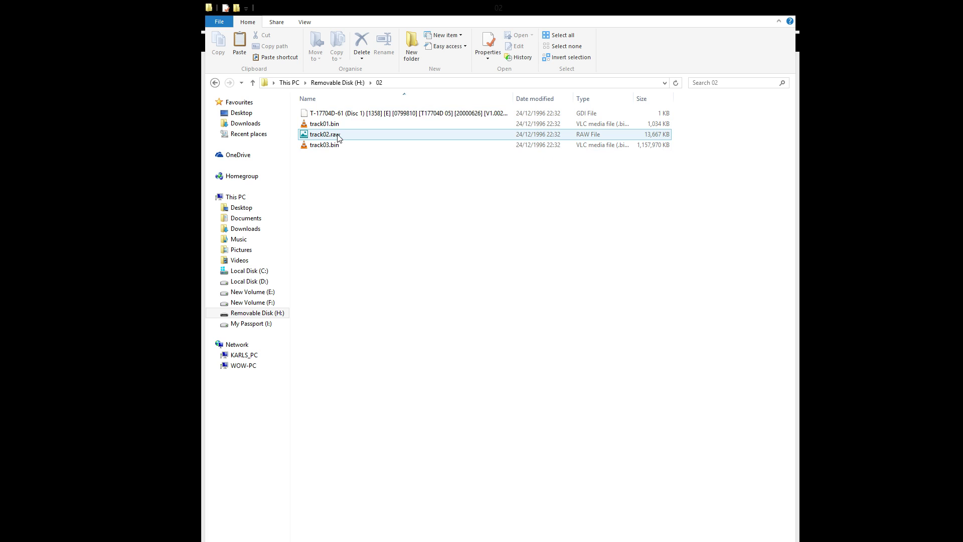
click(445, 134)
drag(513, 99, 537, 98)
click(510, 113)
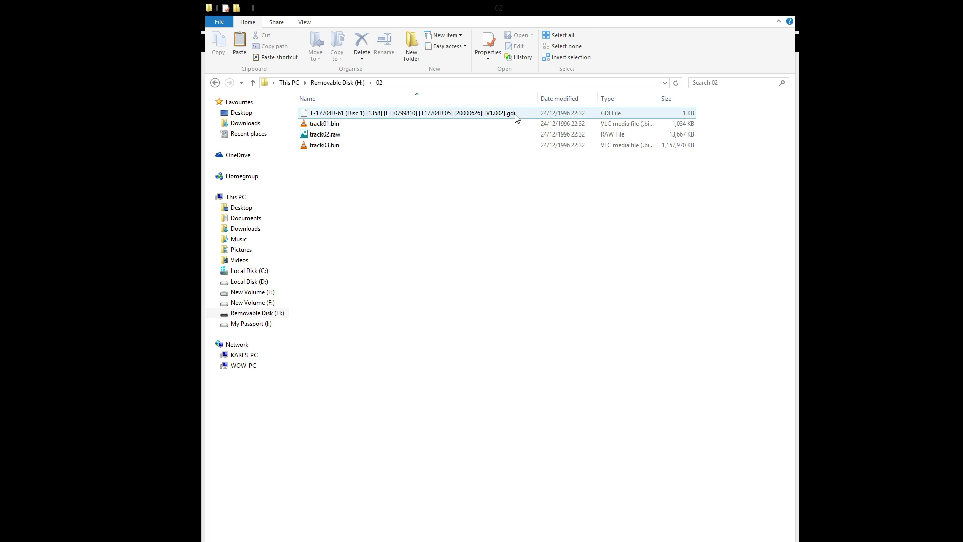
click(338, 125)
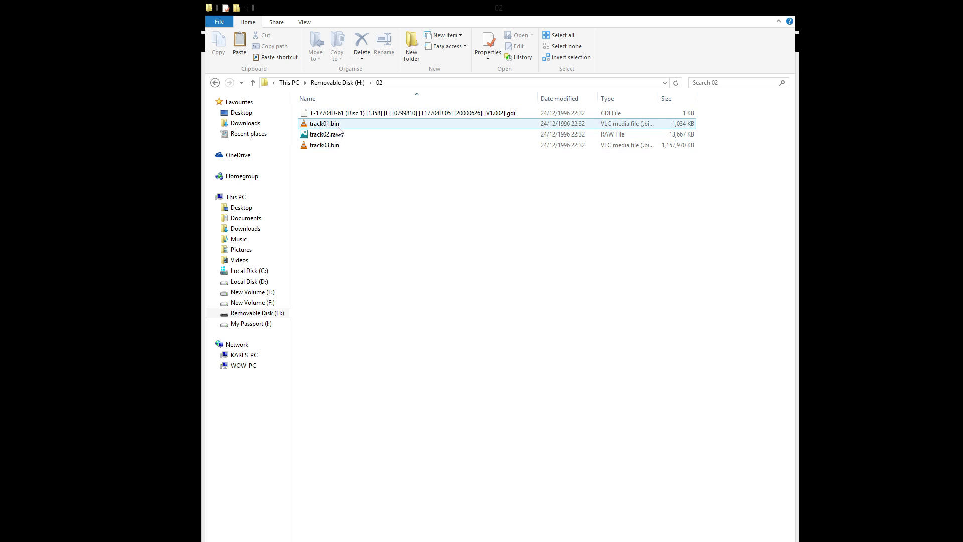
click(487, 117)
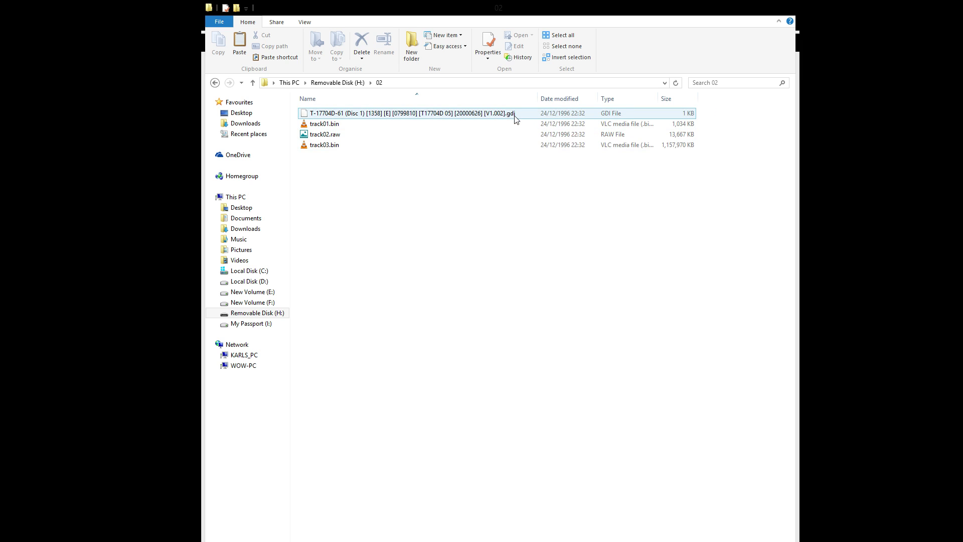
Rename the GDI file in folder 02 as disc.gdi
click(408, 124)
click(387, 117)
click(450, 116)
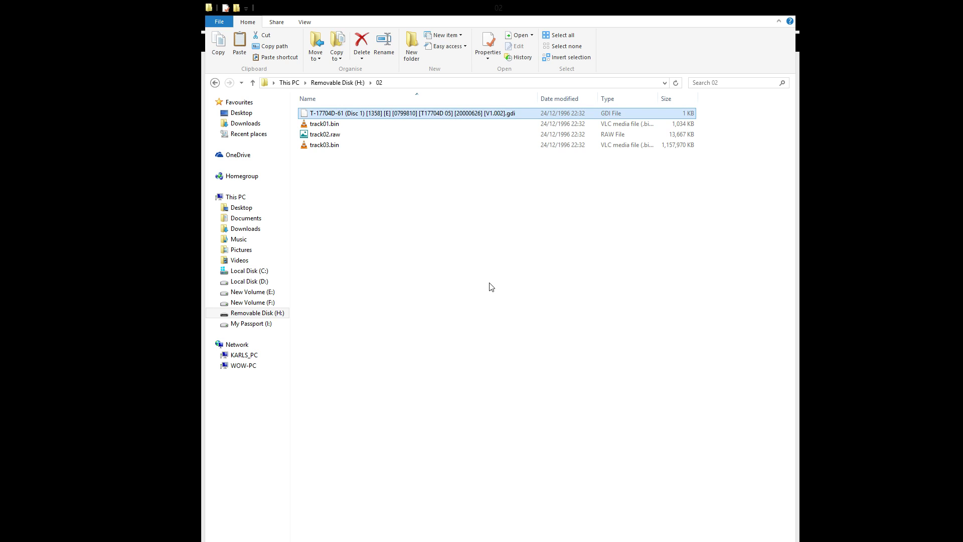
key(F2)
text(disc)
key(Return)
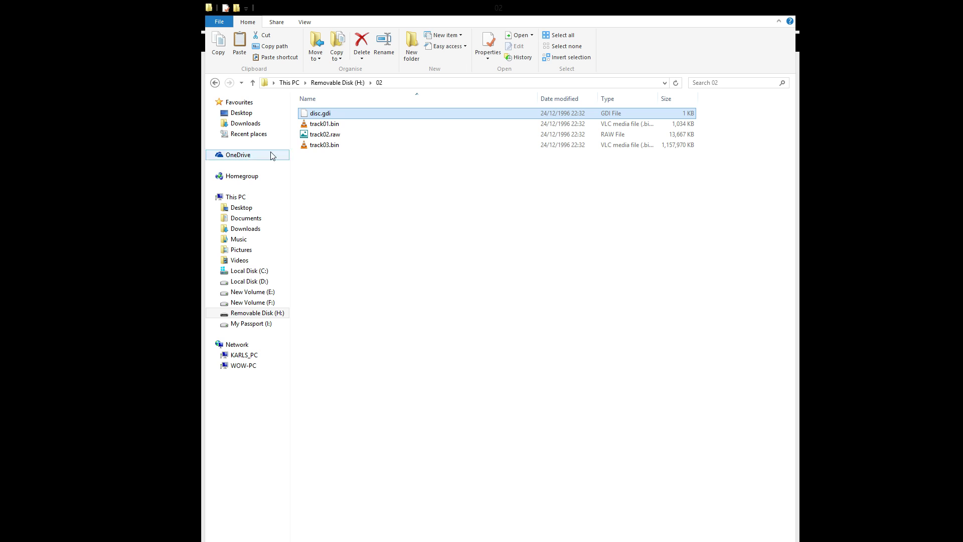
Check the disc and track file names in folders 02, 03 and 04, and return to the root of the removable disk
click(215, 83)
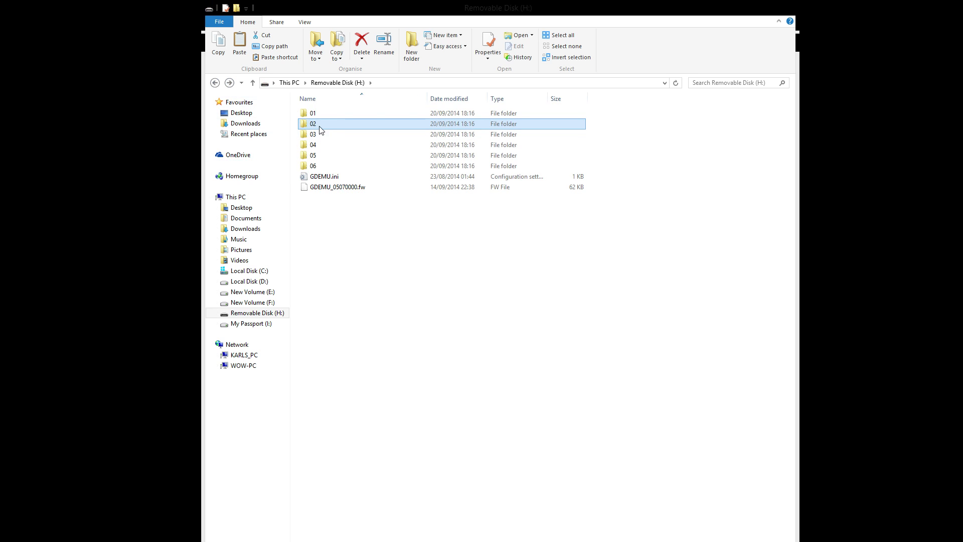
double_click(314, 124)
click(216, 84)
double_click(313, 134)
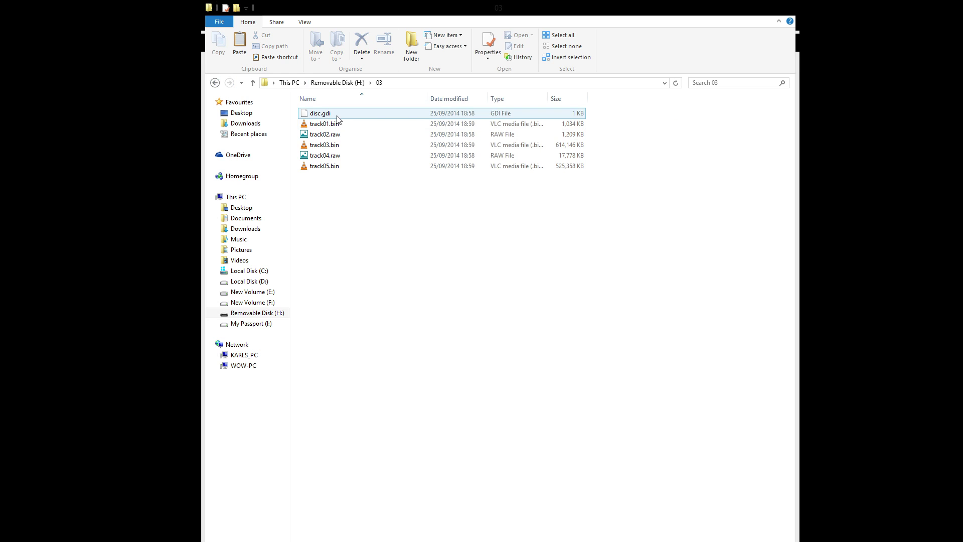
click(216, 83)
double_click(314, 145)
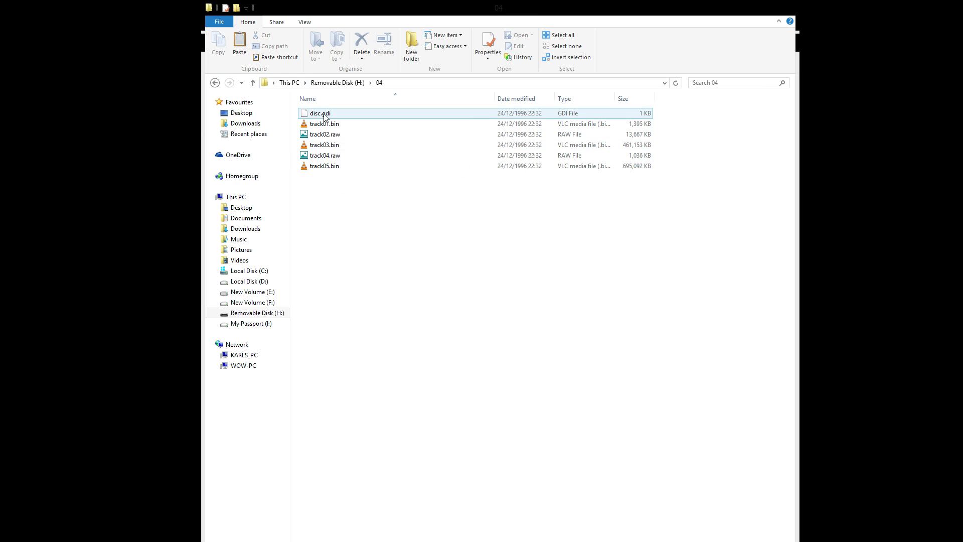
click(214, 83)
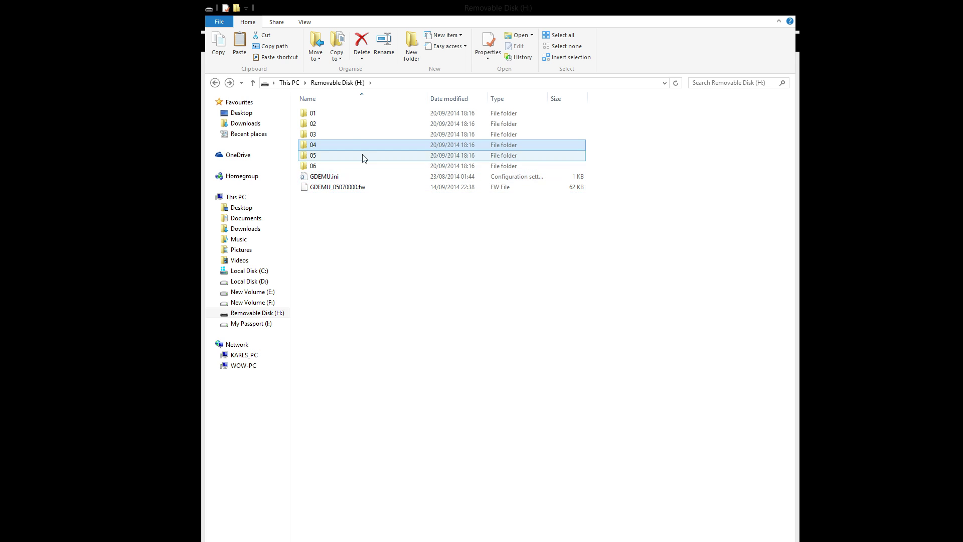
Remove the version suffix _05070000 from the firmware file's name so that it is named GDEMU.fw
click(331, 189)
key(F2)
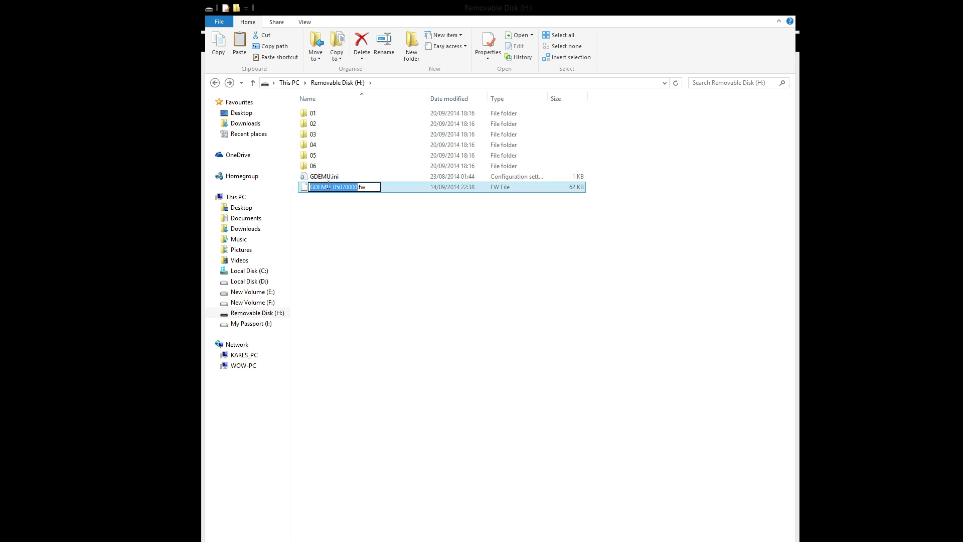
drag(330, 187, 357, 186)
key(BackSpace)
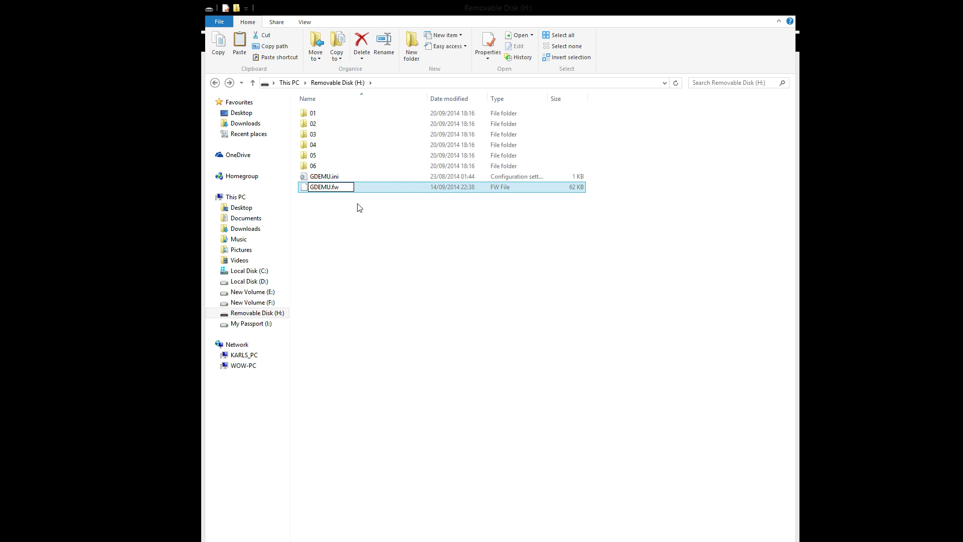
key(Return)
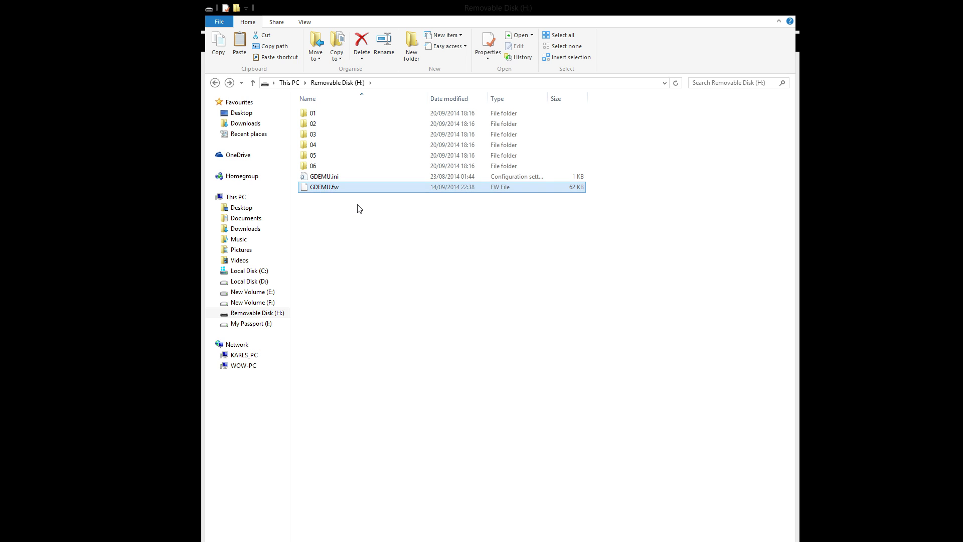